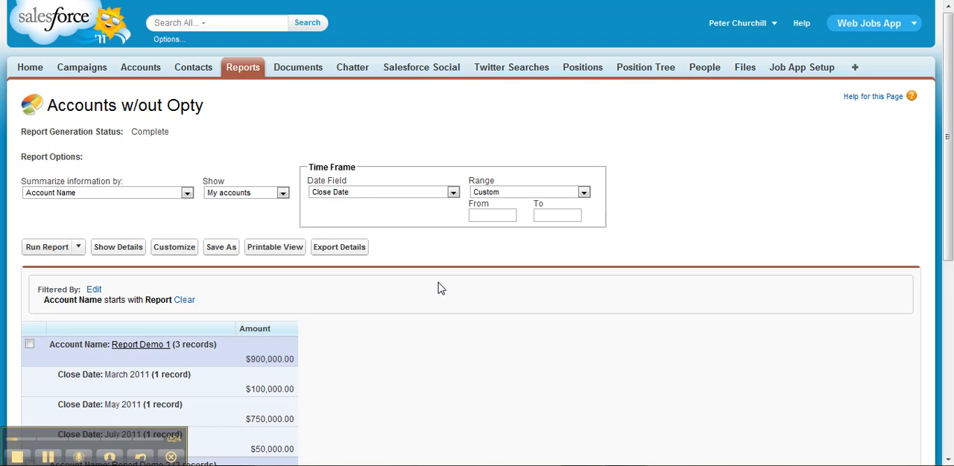
Customize the Accounts w/out Opty report and change its format from summary to Matrix
{"action": "left_click_drag", "start_coordinate": [949, 207], "coordinate": [952, 359]}
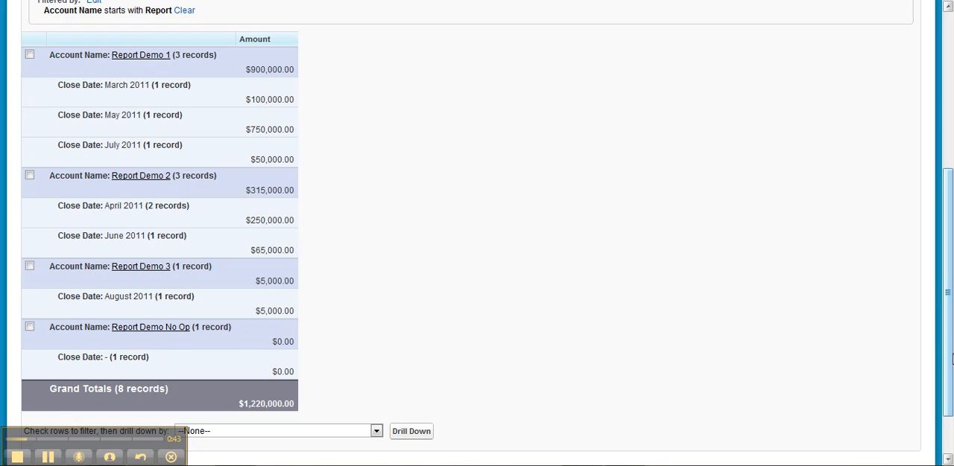
{"action": "left_click_drag", "start_coordinate": [947, 339], "coordinate": [942, 292]}
{"action": "left_click", "coordinate": [183, 56]}
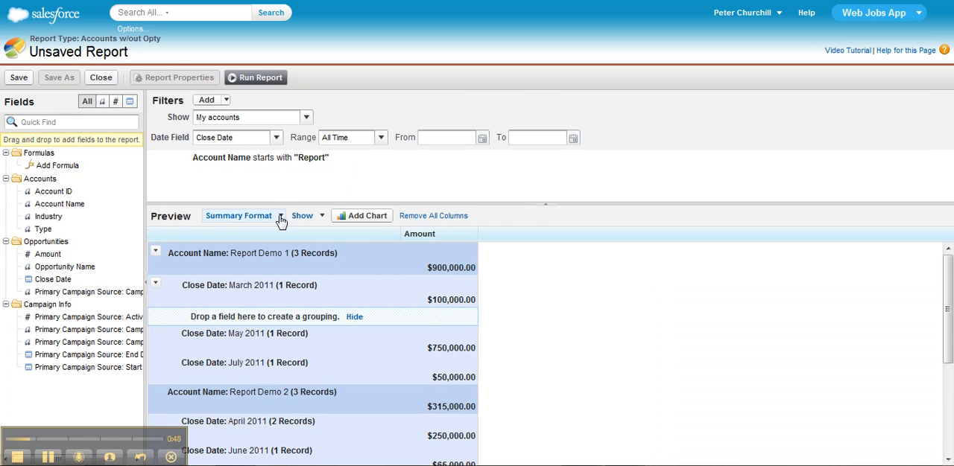
{"action": "left_click", "coordinate": [280, 218]}
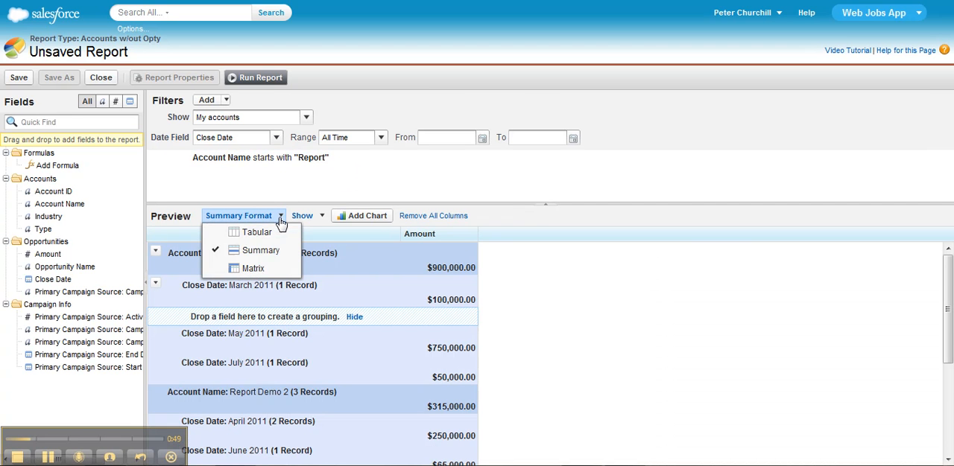
{"action": "left_click", "coordinate": [276, 269]}
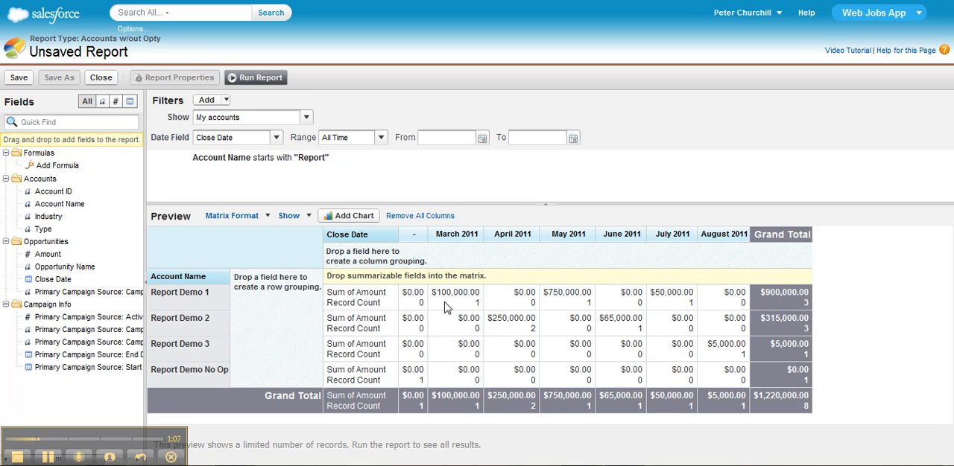
Hide the record count in the matrix report and run the report
{"action": "left_click", "coordinate": [302, 218]}
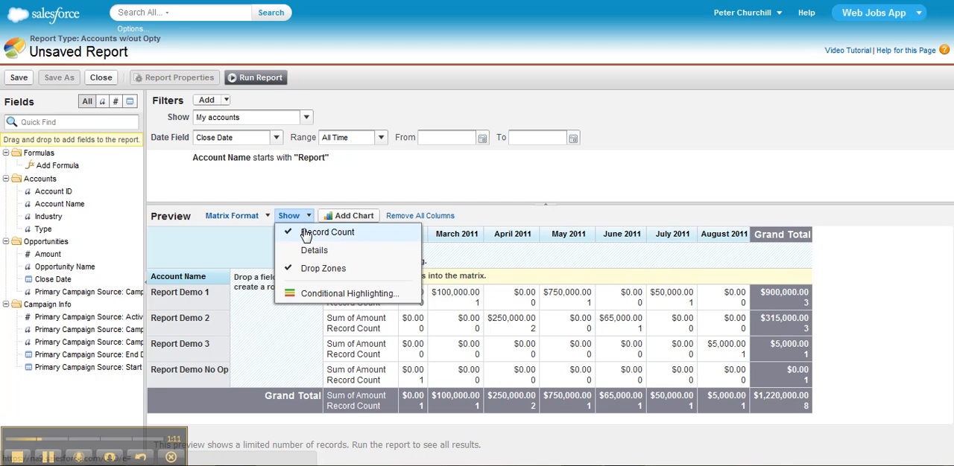
{"action": "left_click", "coordinate": [305, 233]}
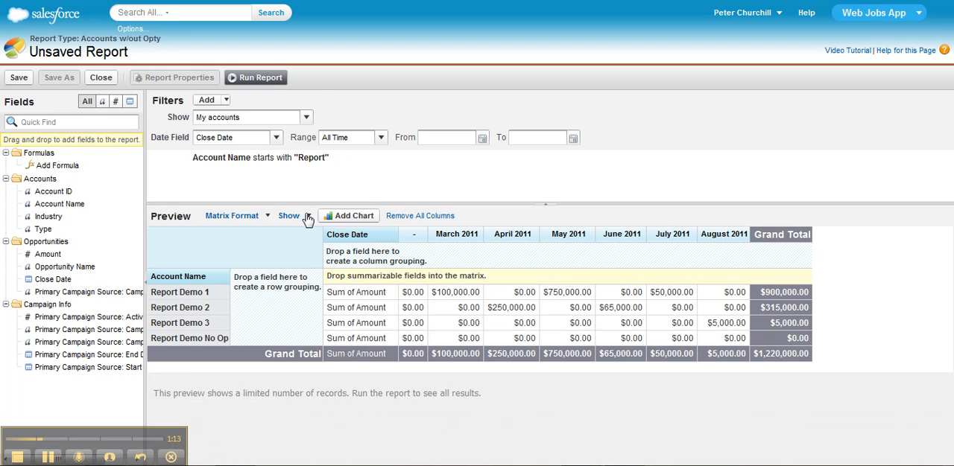
{"action": "left_click", "coordinate": [269, 78]}
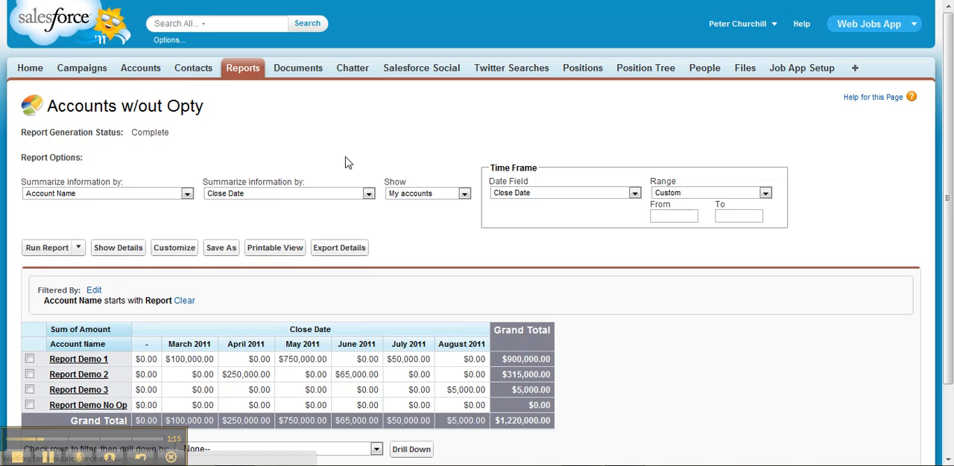
{"action": "left_click_drag", "start_coordinate": [952, 165], "coordinate": [951, 233]}
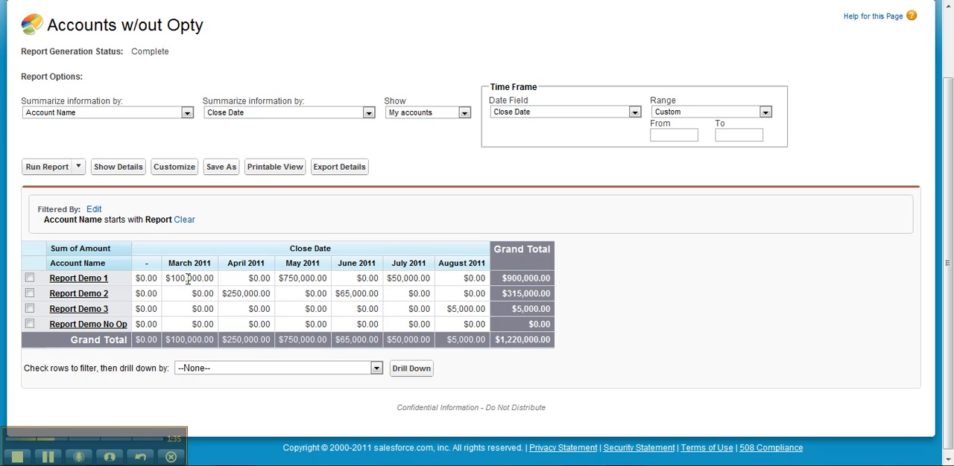
Reopen the report for customizing and add a custom summary formula named "% Split by Account" with the Percent format
{"action": "left_click", "coordinate": [179, 167]}
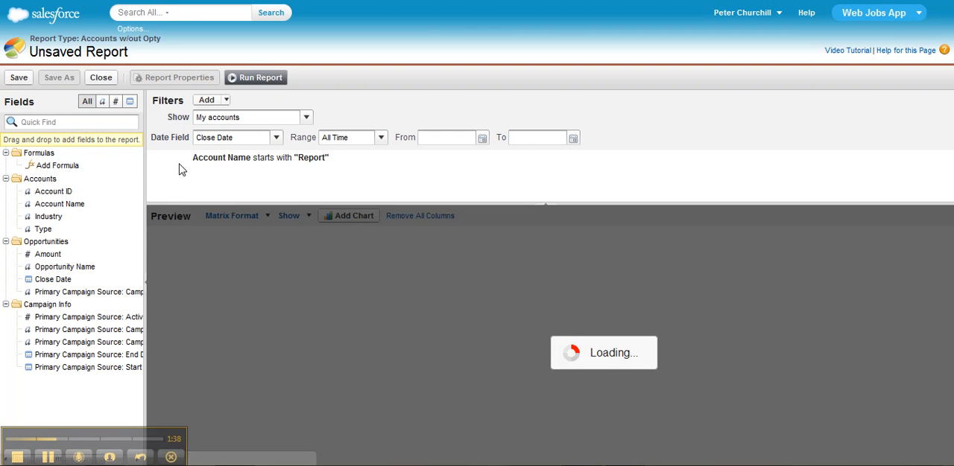
{"action": "double_click", "coordinate": [85, 170]}
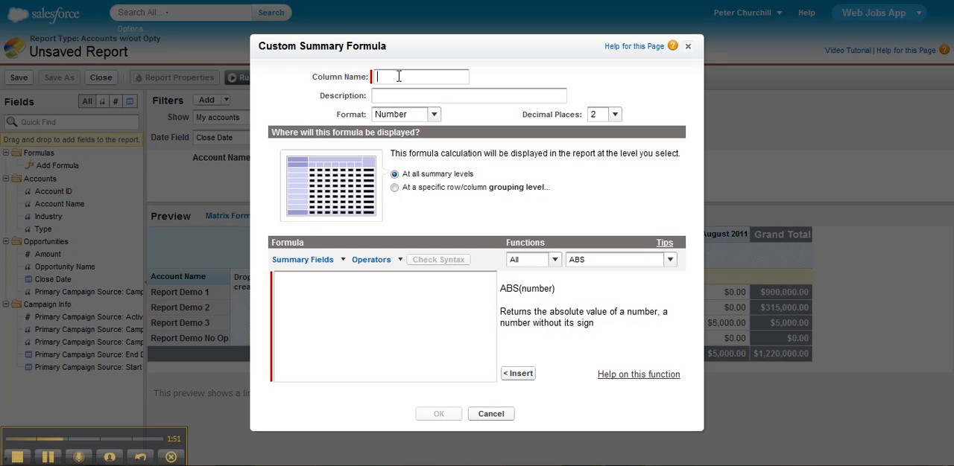
{"action": "type", "text": "% Split by Account"}
{"action": "key", "text": "Tab"}
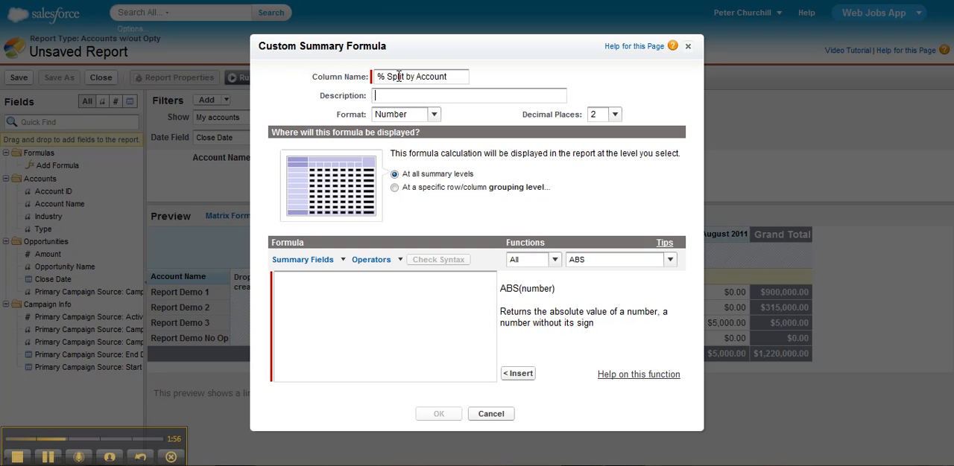
{"action": "left_click", "coordinate": [434, 116]}
{"action": "left_click", "coordinate": [426, 147]}
Display the formula at a specific grouping level, with Account Name for rows and Column Grand Summary for columns
{"action": "left_click", "coordinate": [395, 188]}
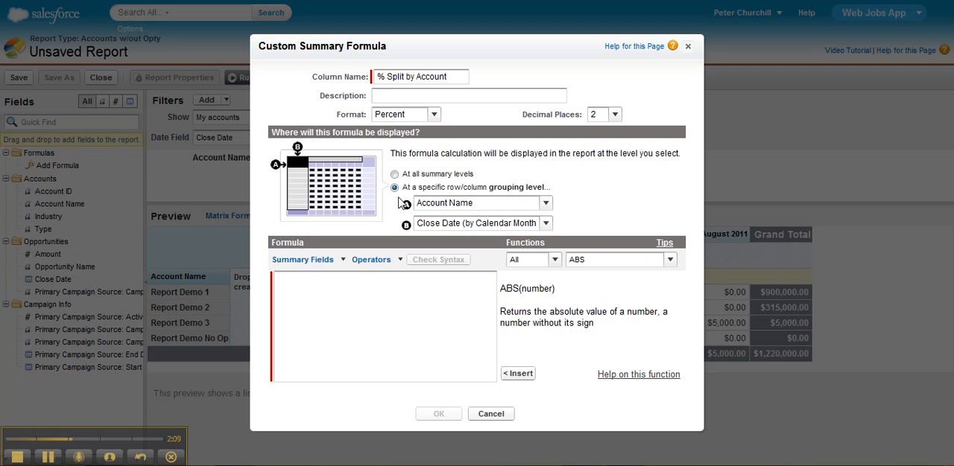
{"action": "left_click", "coordinate": [464, 224]}
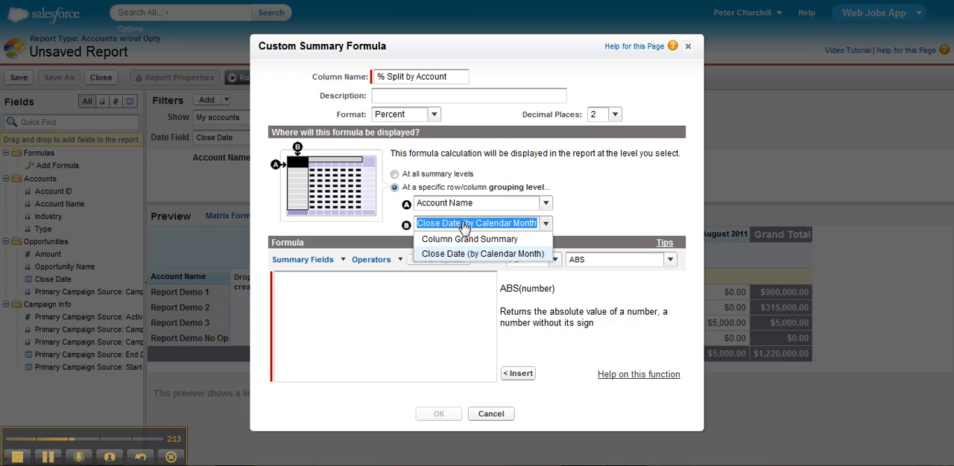
{"action": "left_click", "coordinate": [467, 239]}
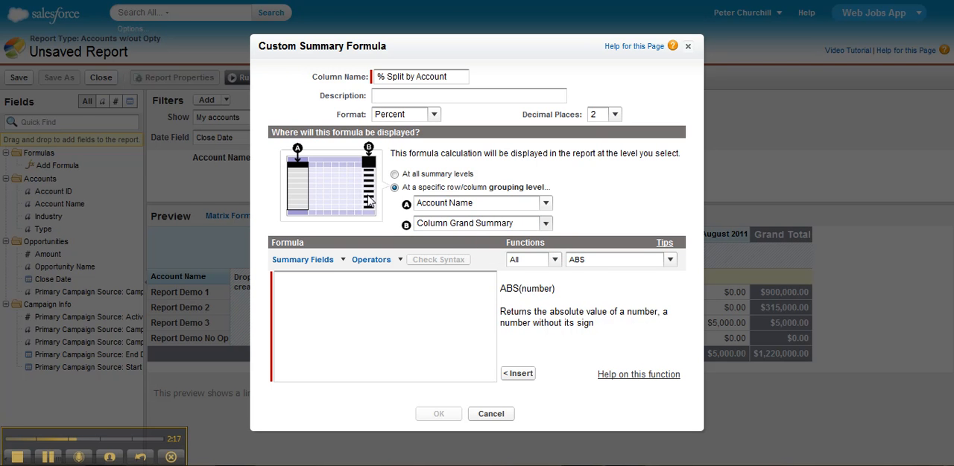
Begin the formula with the sum of Amount followed by a division operator
{"action": "left_click", "coordinate": [368, 283]}
{"action": "left_click", "coordinate": [340, 261]}
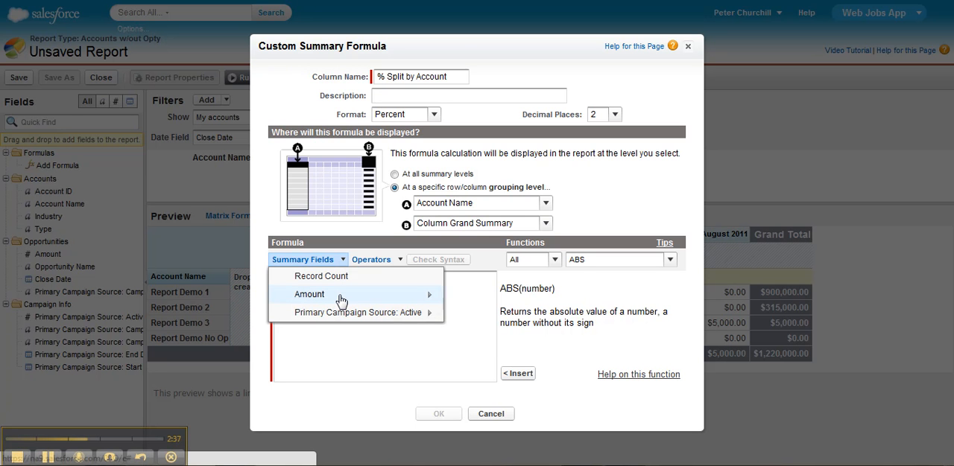
{"action": "mouse_move", "coordinate": [340, 299]}
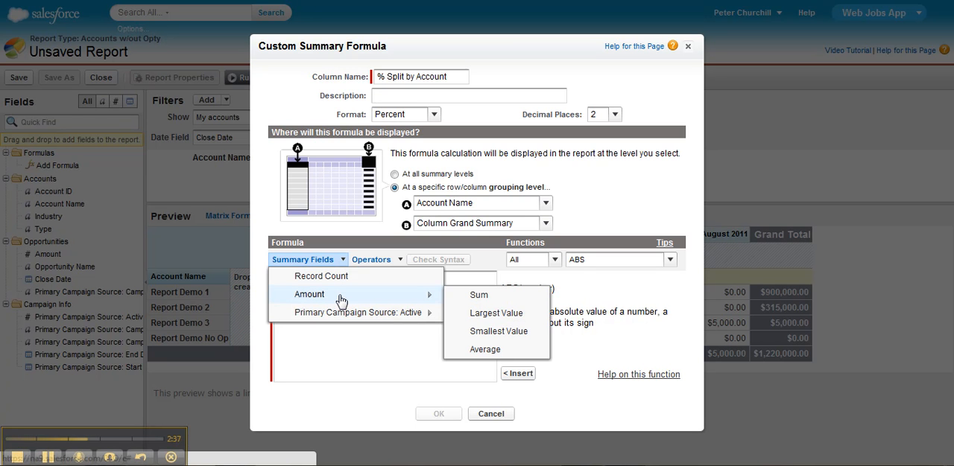
{"action": "left_click", "coordinate": [477, 296]}
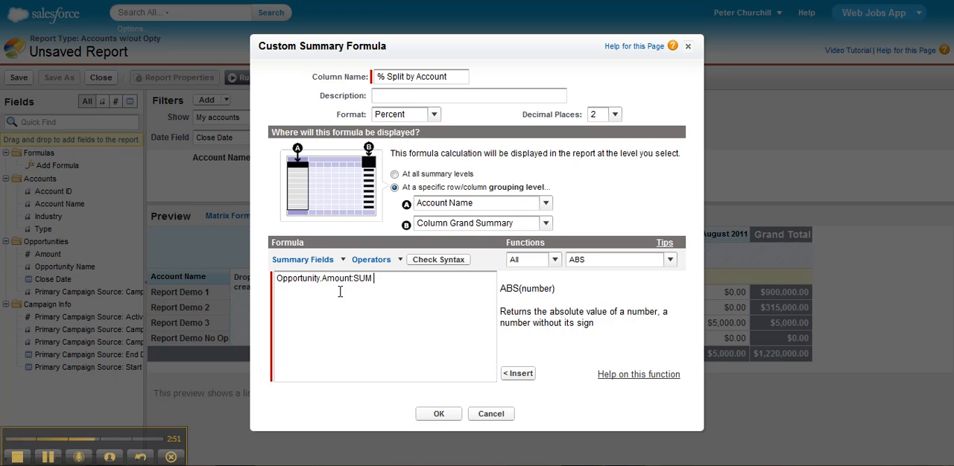
{"action": "type", "text": "/"}
Insert the PARENTGROUPVAL function after the division operator, using Row Grand Summary and Column Grand Summary as parent grouping levels
{"action": "left_click", "coordinate": [640, 264]}
{"action": "left_click_drag", "start_coordinate": [686, 145], "coordinate": [685, 225]}
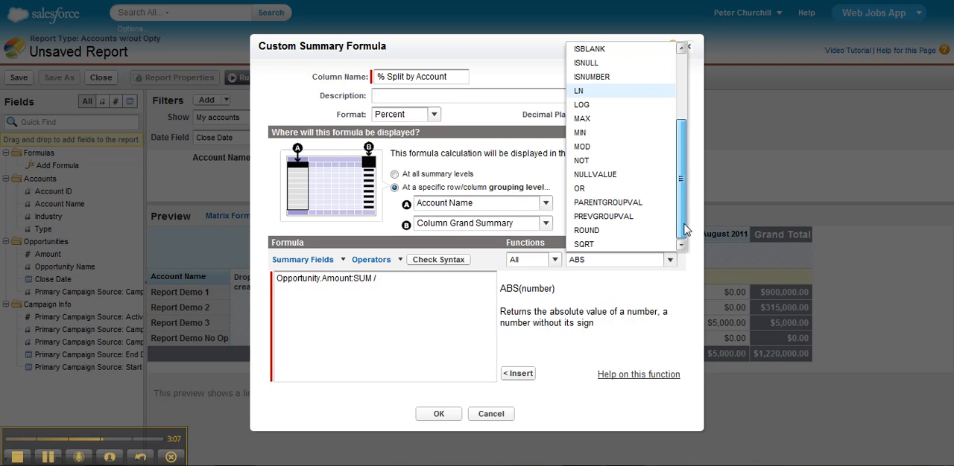
{"action": "left_click", "coordinate": [649, 206]}
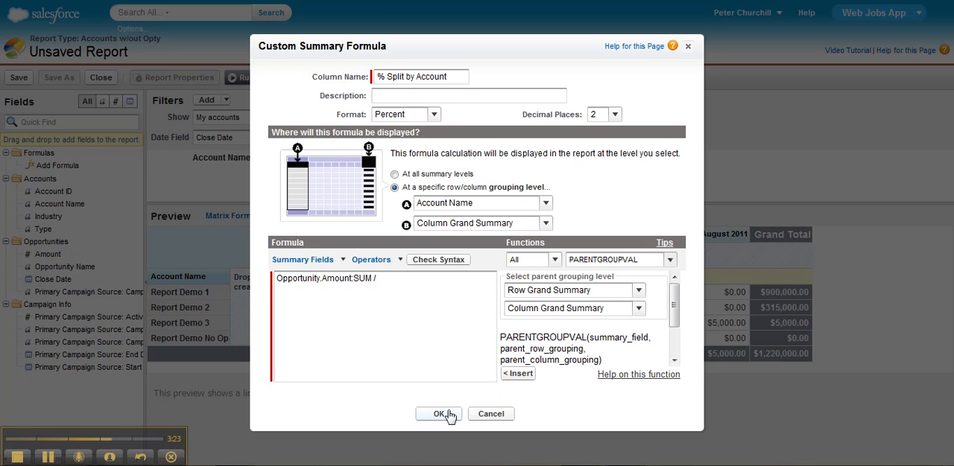
{"action": "left_click", "coordinate": [516, 378]}
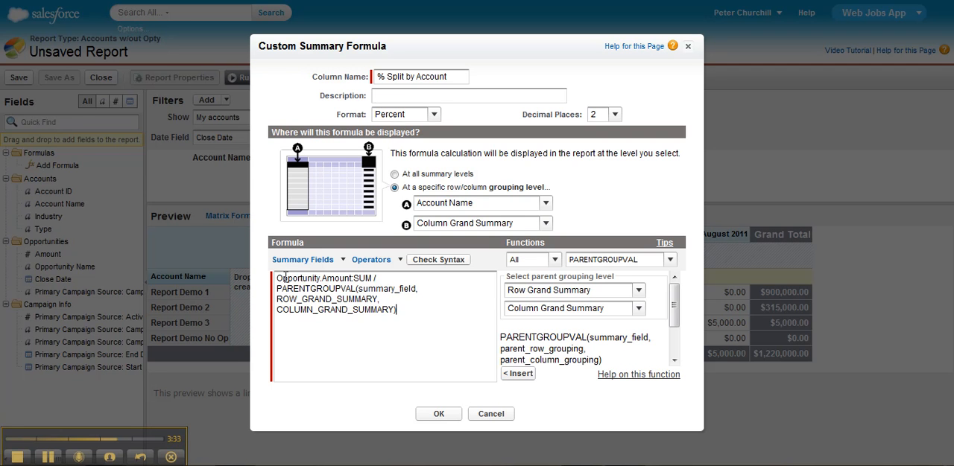
Replace the summary_field placeholder with Opportunity.Amount:SUM, accept the formula and run the report
{"action": "left_click_drag", "start_coordinate": [277, 279], "coordinate": [370, 278]}
{"action": "key", "text": "ctrl+c"}
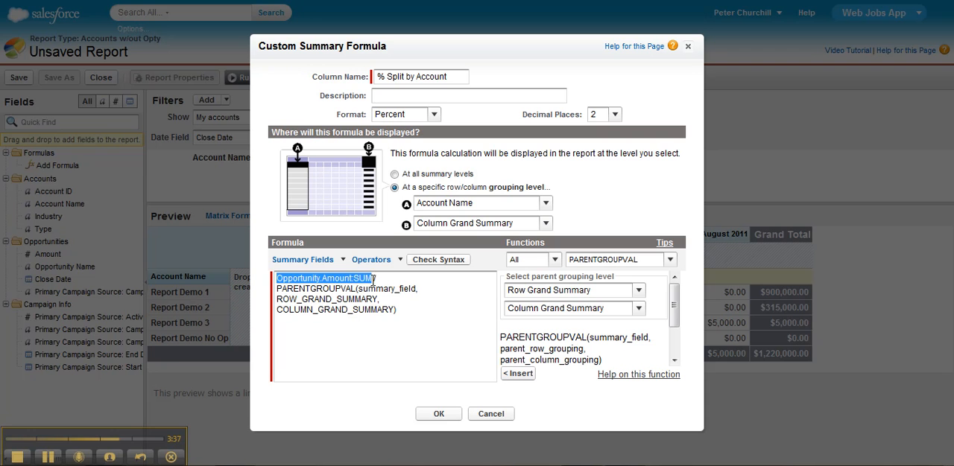
{"action": "left_click_drag", "start_coordinate": [359, 289], "coordinate": [415, 288]}
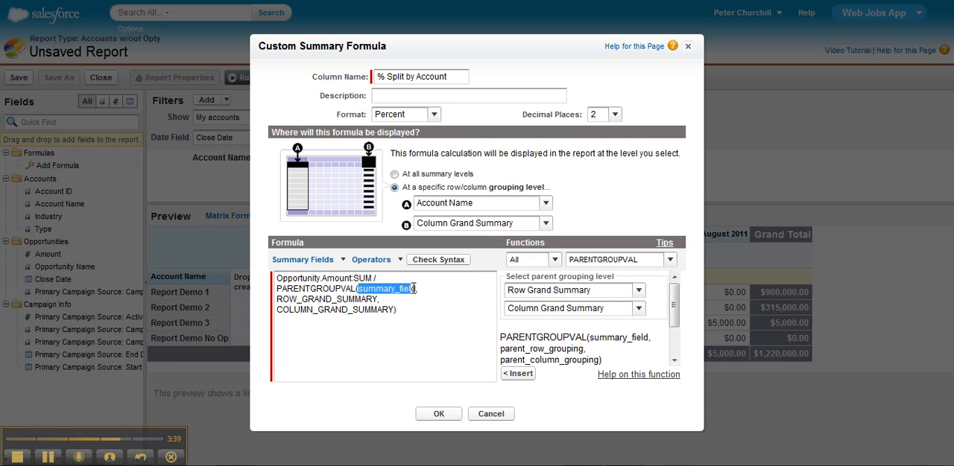
{"action": "key", "text": "ctrl+v"}
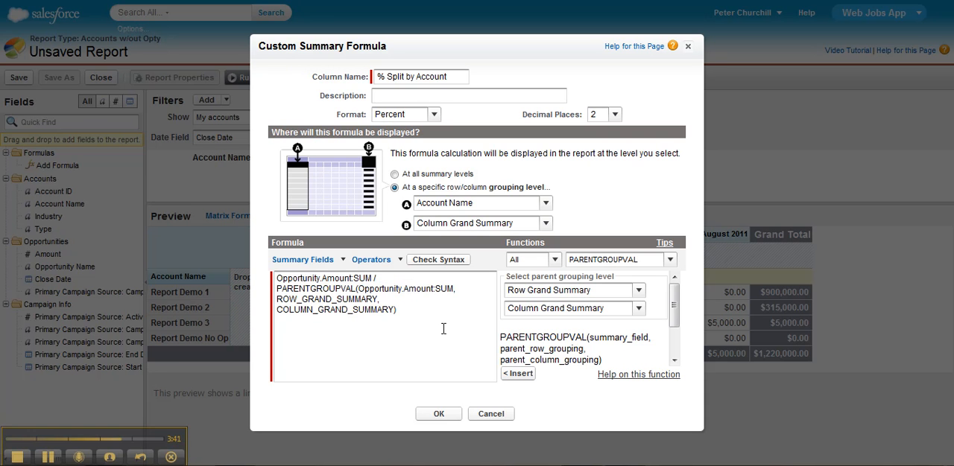
{"action": "left_click", "coordinate": [439, 414]}
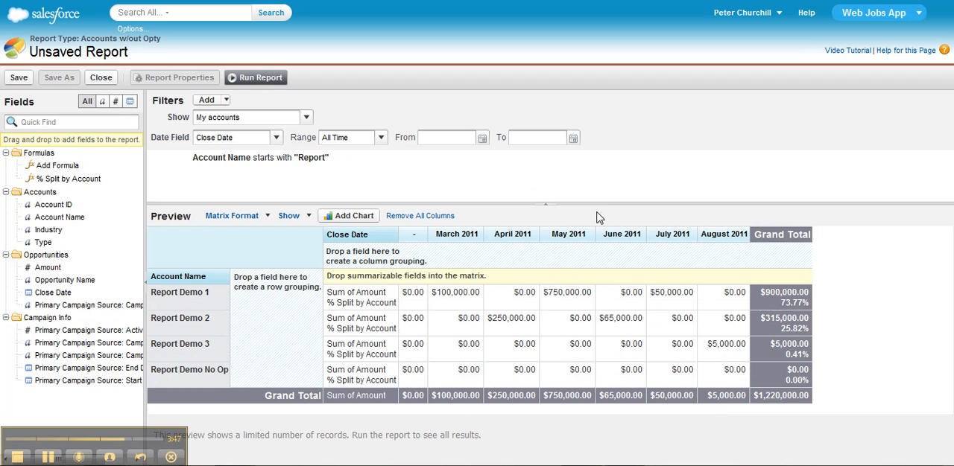
{"action": "left_click", "coordinate": [257, 78]}
{"action": "left_click_drag", "start_coordinate": [948, 140], "coordinate": [951, 248]}
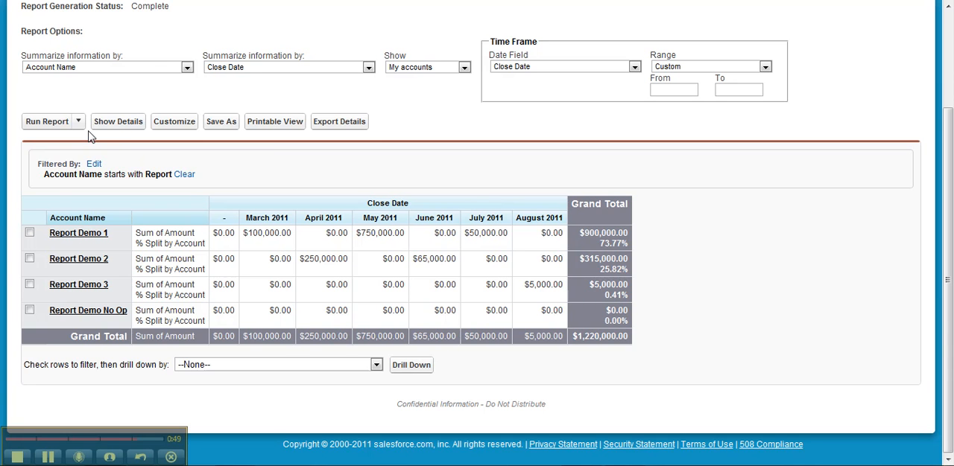
Edit the % Split by Account formula to use Close Date (by Calendar Month) as its column grouping level
{"action": "left_click", "coordinate": [177, 124]}
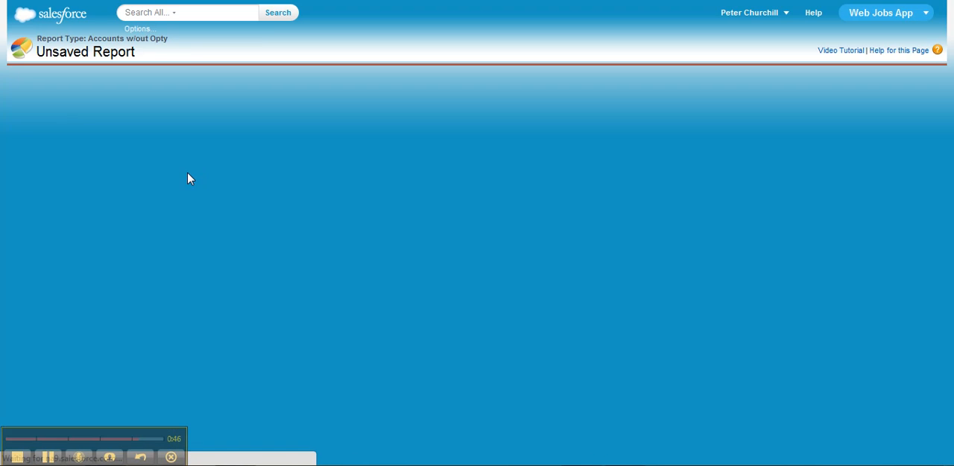
{"action": "mouse_move", "coordinate": [114, 181]}
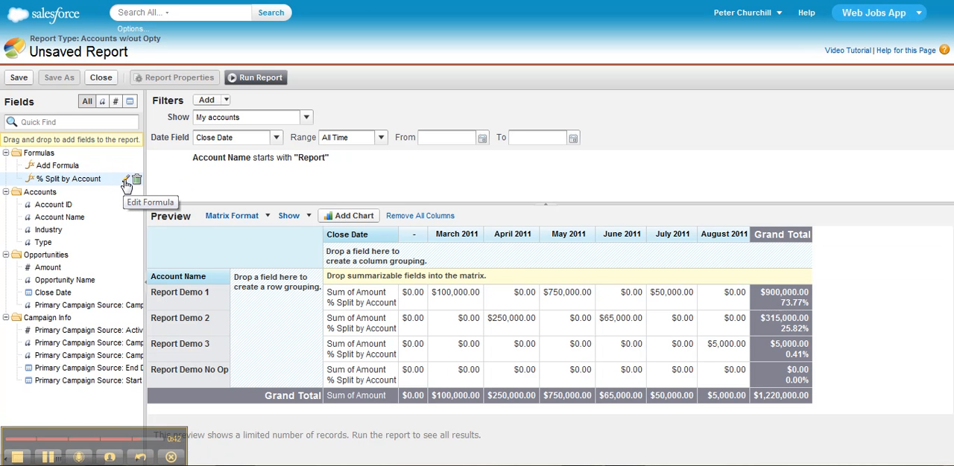
{"action": "left_click", "coordinate": [125, 182]}
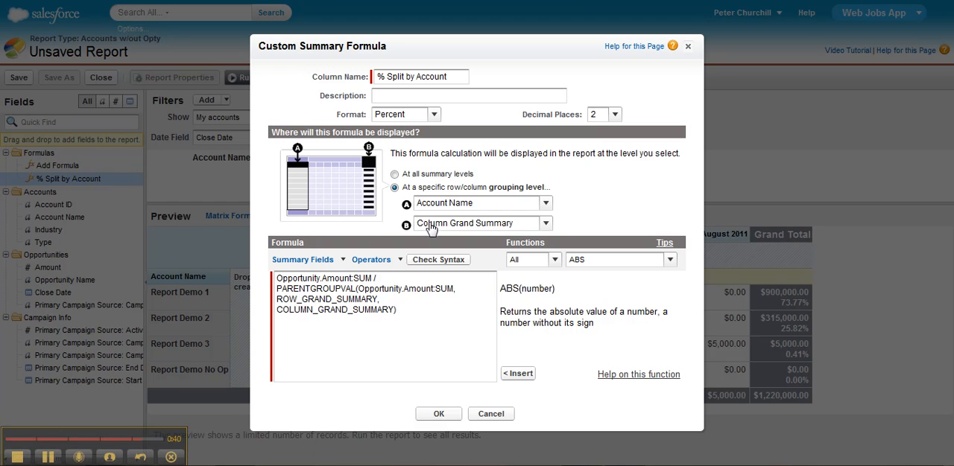
{"action": "left_click", "coordinate": [481, 224]}
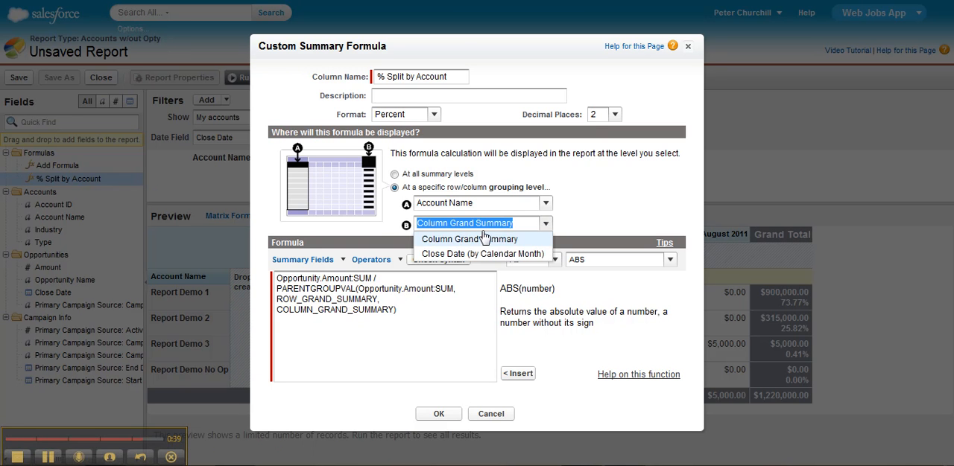
{"action": "left_click", "coordinate": [483, 254]}
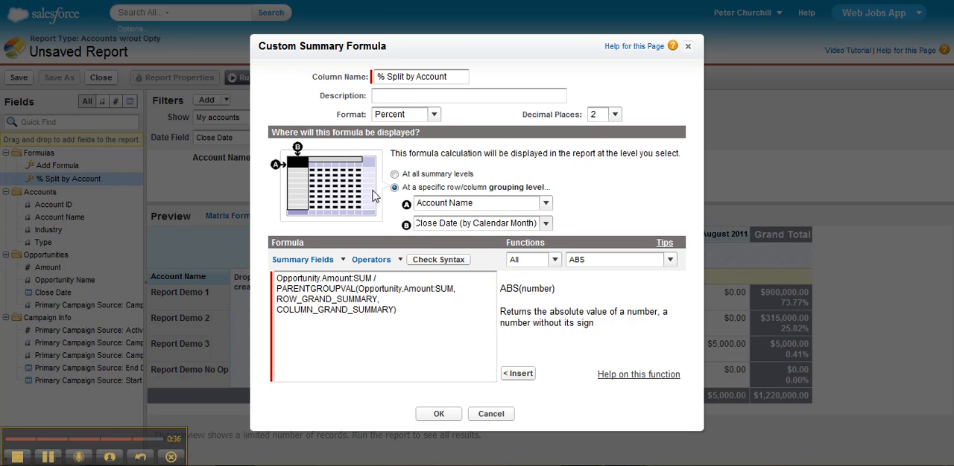
{"action": "left_click", "coordinate": [437, 414]}
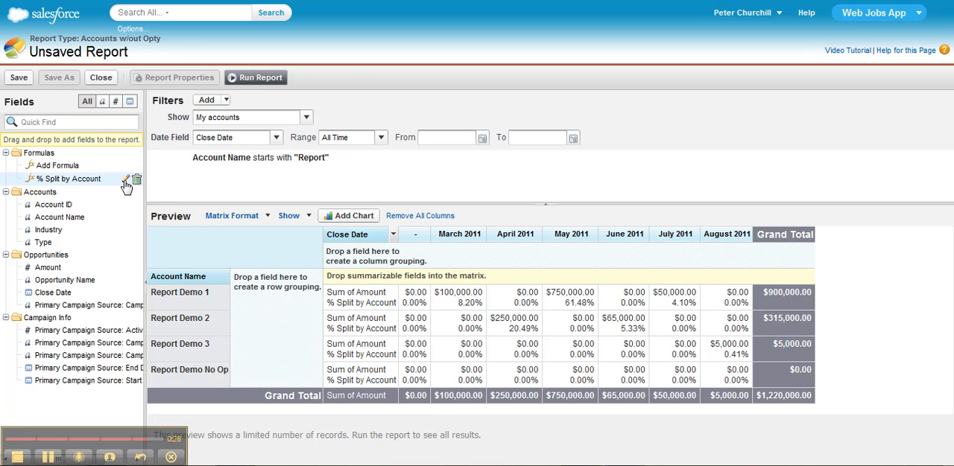
Set the % Split by Account formula's row grouping level to Row Grand Summary and run the report
{"action": "left_click", "coordinate": [127, 181]}
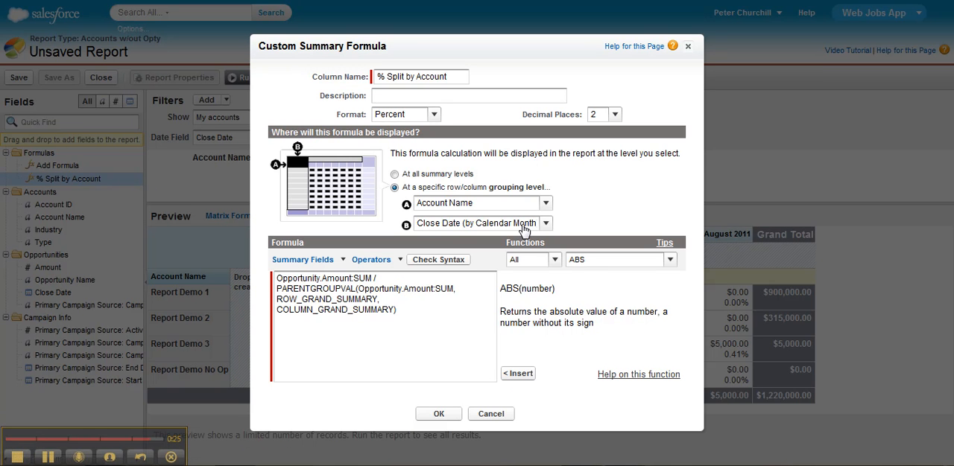
{"action": "left_click", "coordinate": [460, 208]}
{"action": "left_click", "coordinate": [462, 221]}
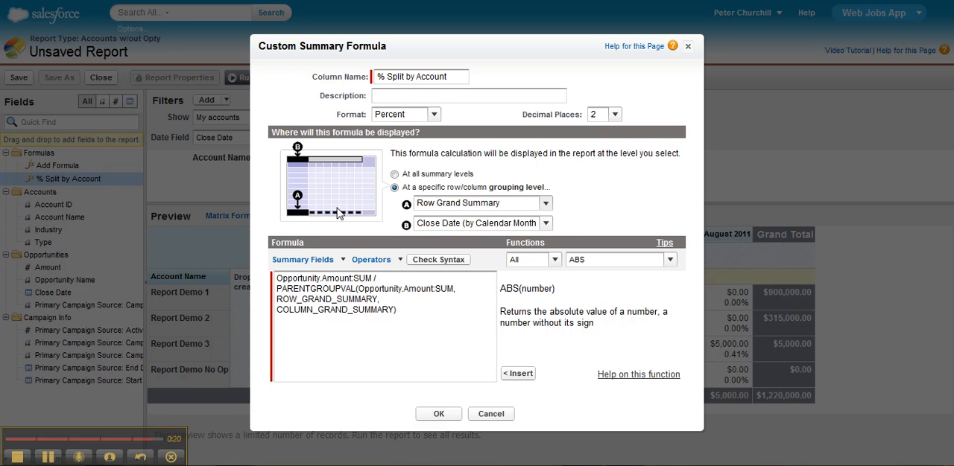
{"action": "left_click", "coordinate": [441, 416]}
{"action": "left_click", "coordinate": [257, 78]}
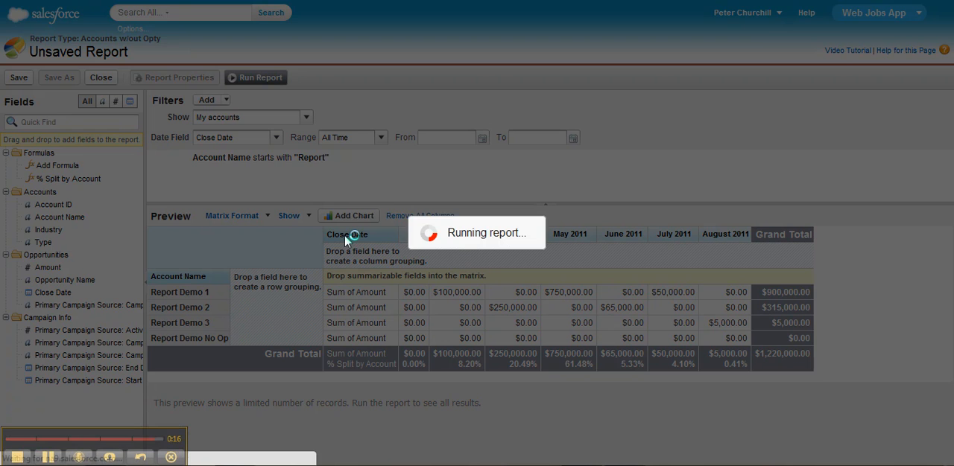
{"action": "scroll", "coordinate": [950, 300], "scroll_direction": "down", "scroll_amount": 3}
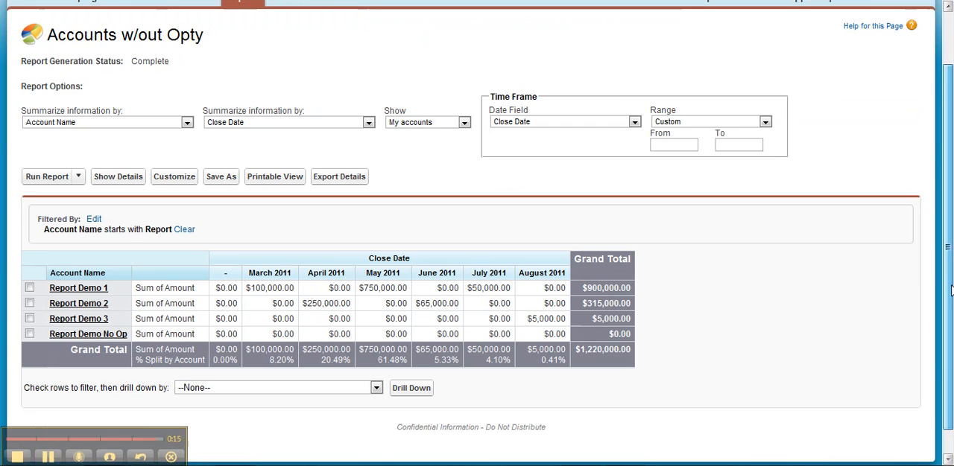